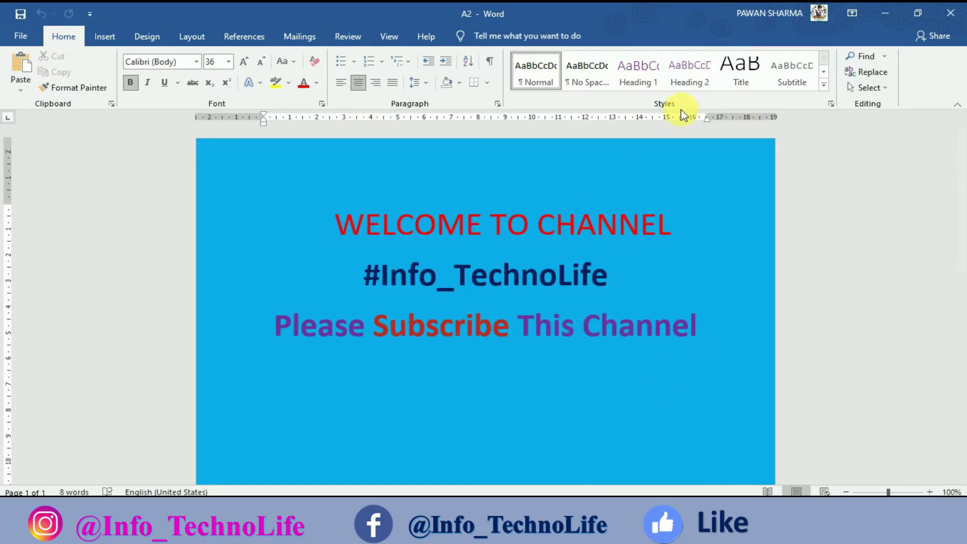
- Replace the blue page colour with olive green from Design > Page Color, then go to File
click(157, 45)
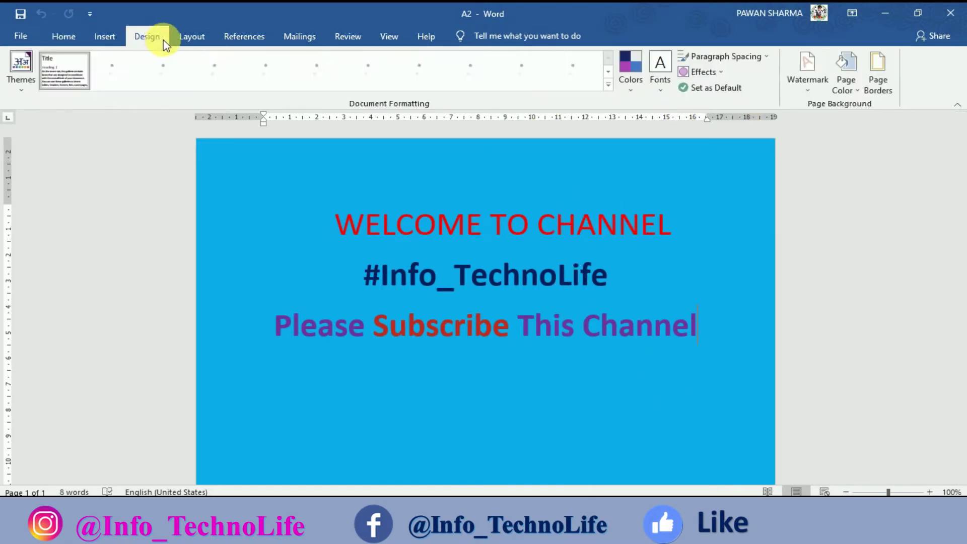
click(862, 94)
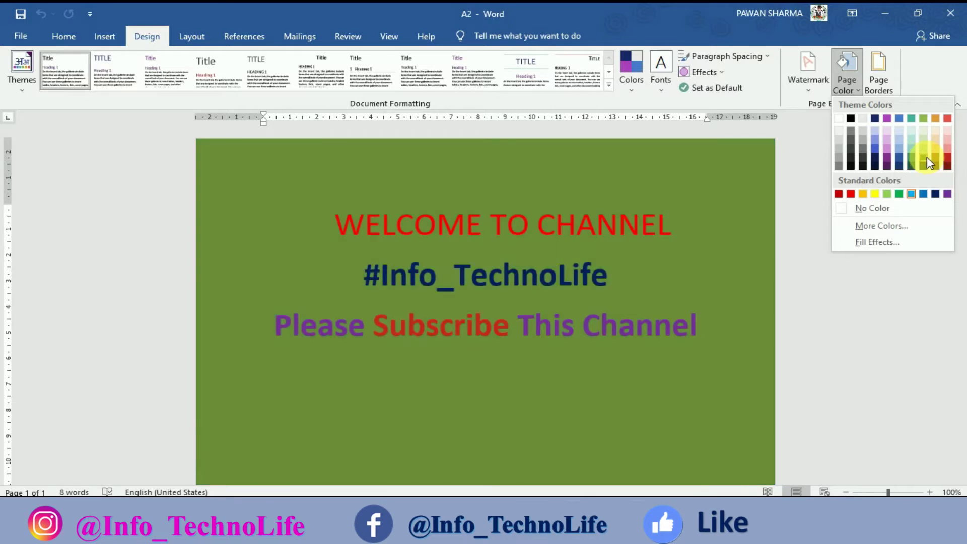
click(926, 157)
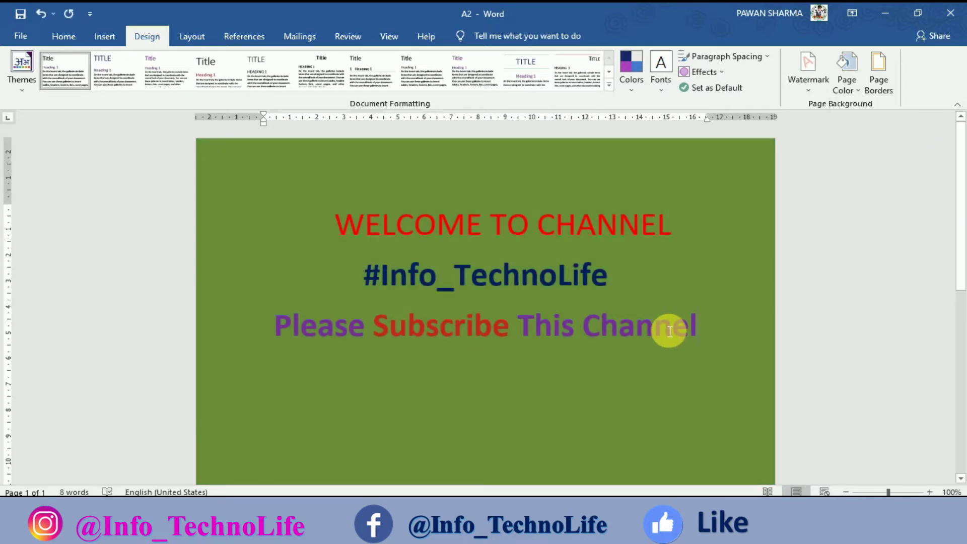
click(19, 34)
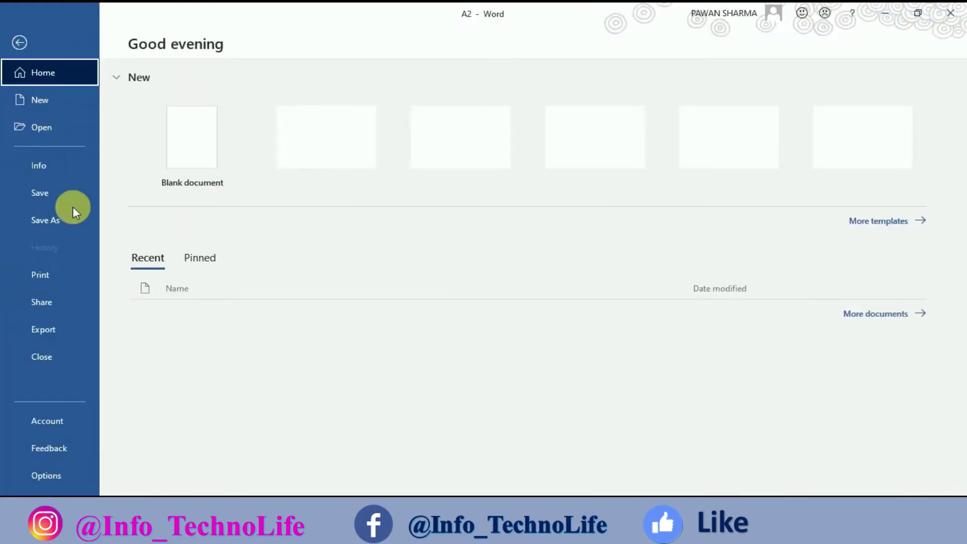
- Check the Print preview, which shows a white page without the olive background, then return to editing
click(58, 278)
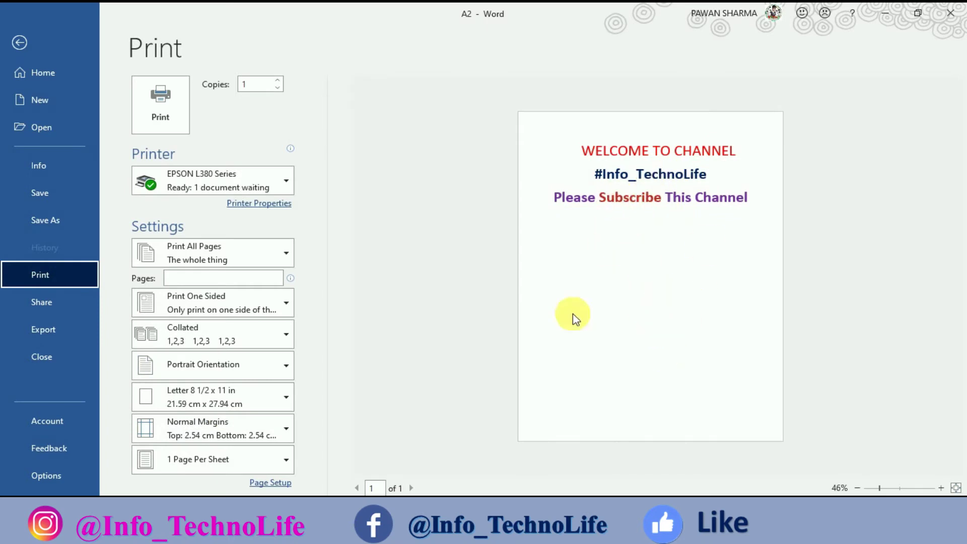
click(575, 146)
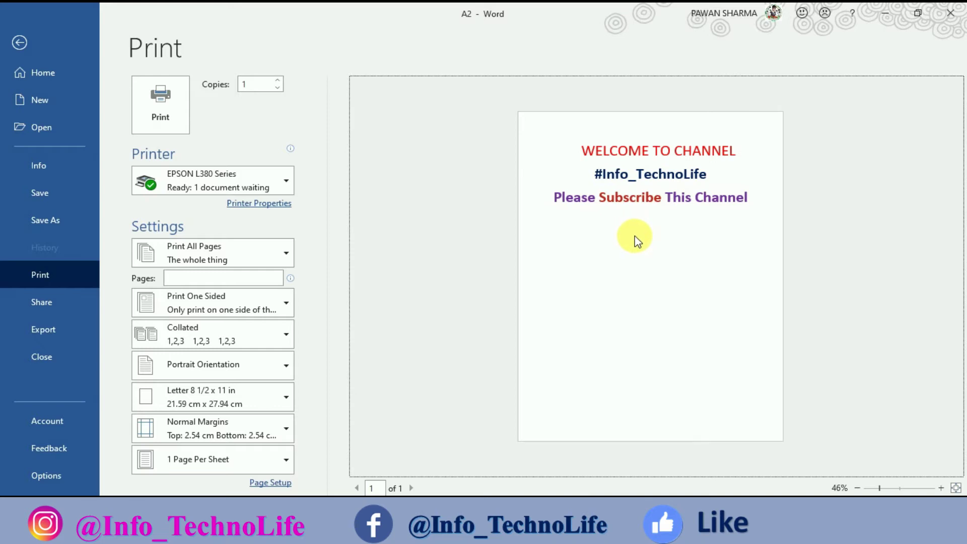
click(22, 43)
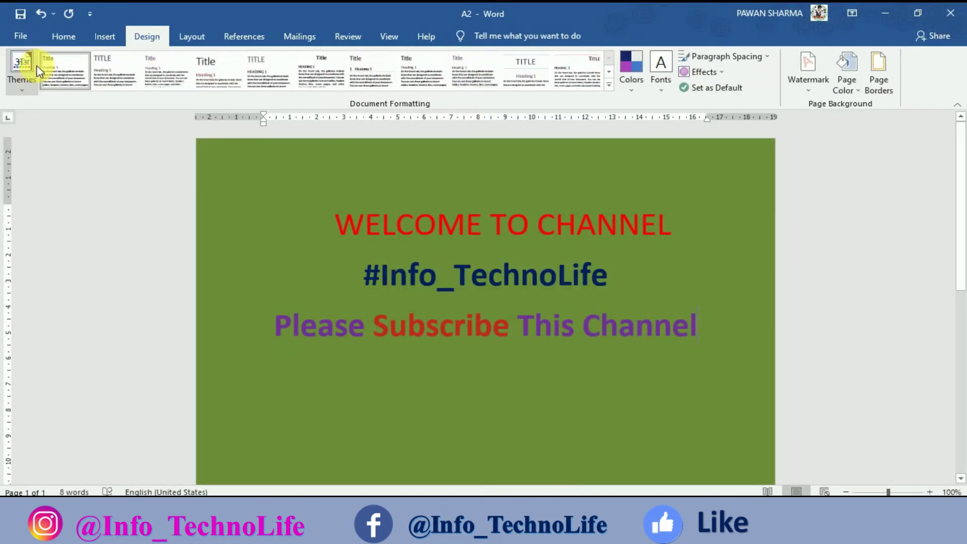
- Turn on 'Print background colors and images' under Word Options > Display
click(18, 37)
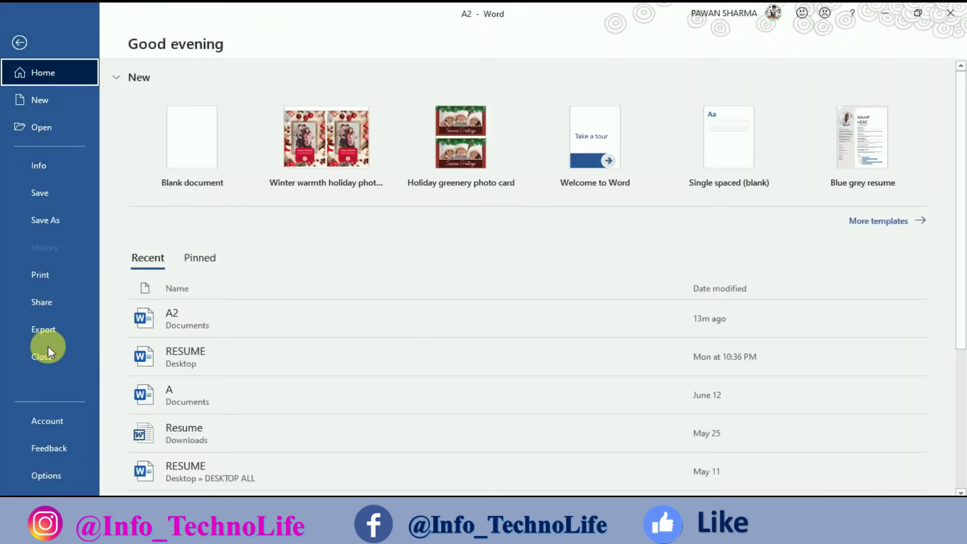
click(35, 478)
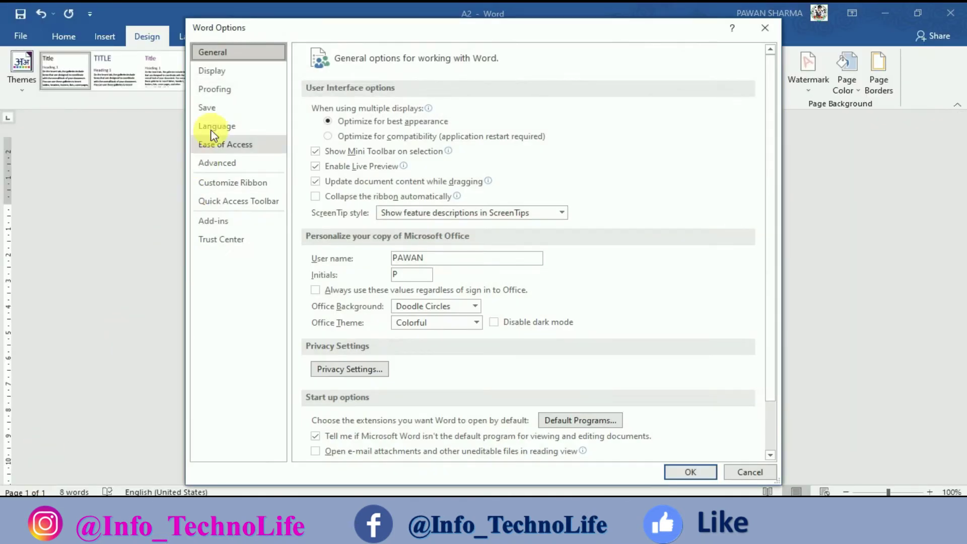
click(218, 79)
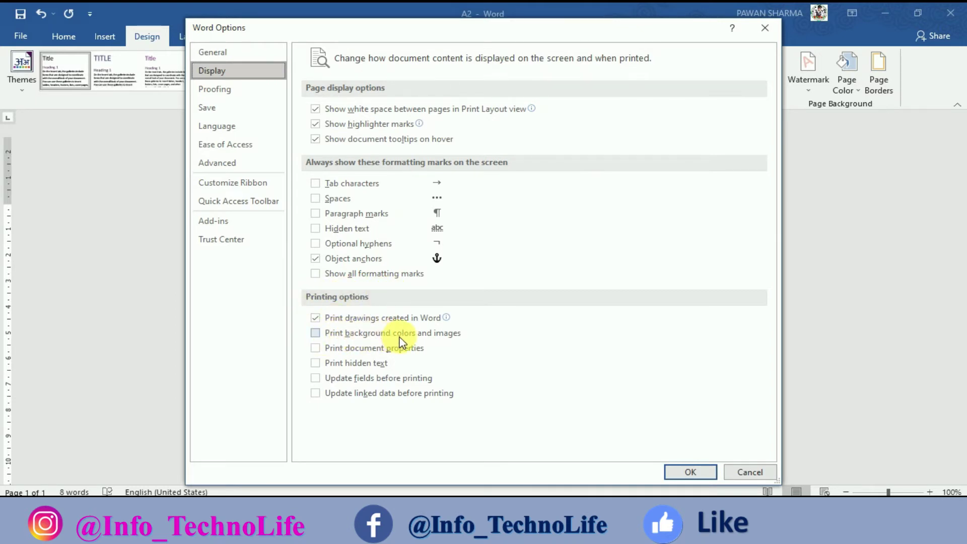
click(317, 335)
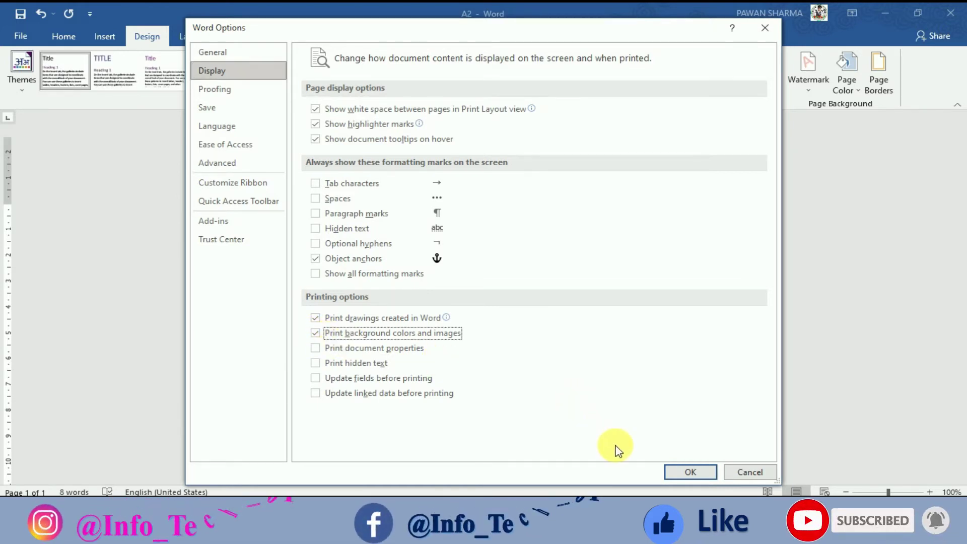
click(695, 472)
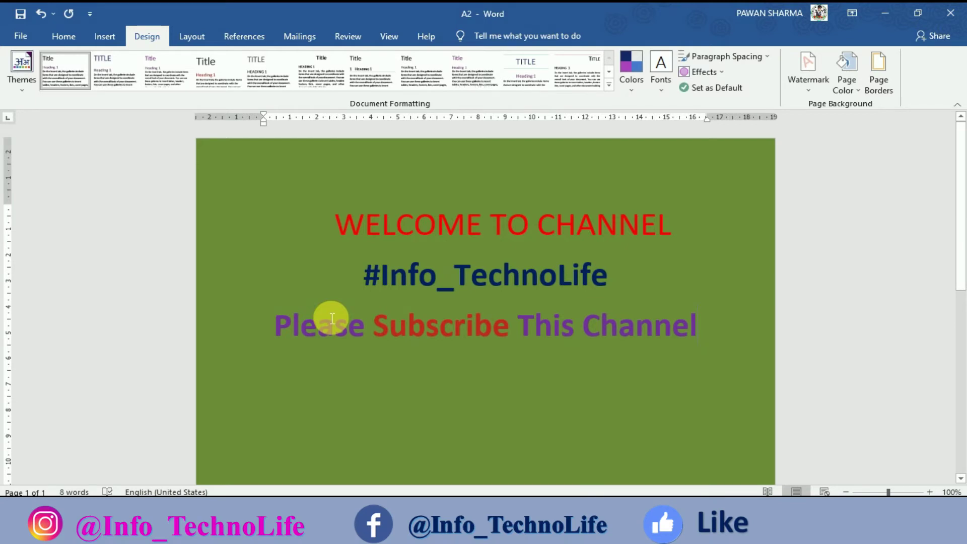
- View the Print preview, now showing the page with its olive green background
click(20, 45)
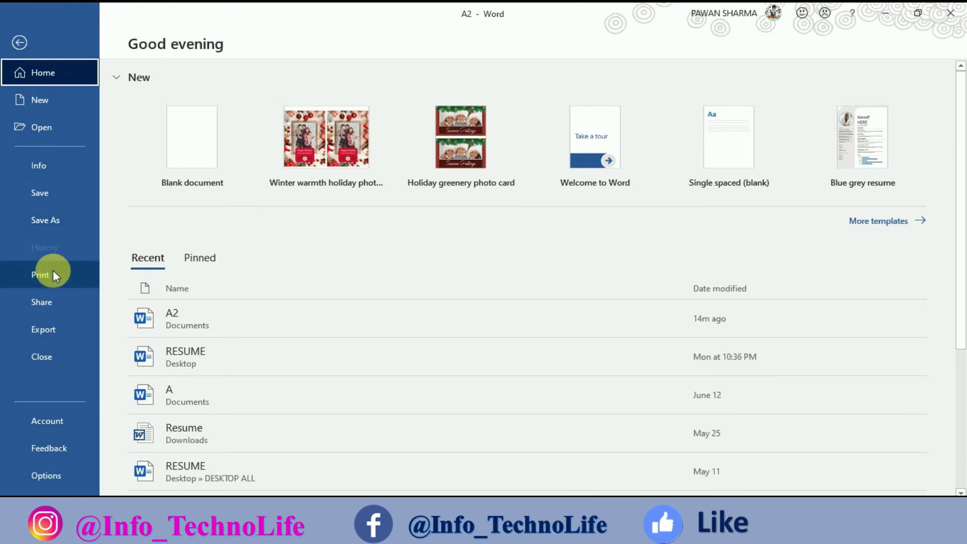
click(41, 277)
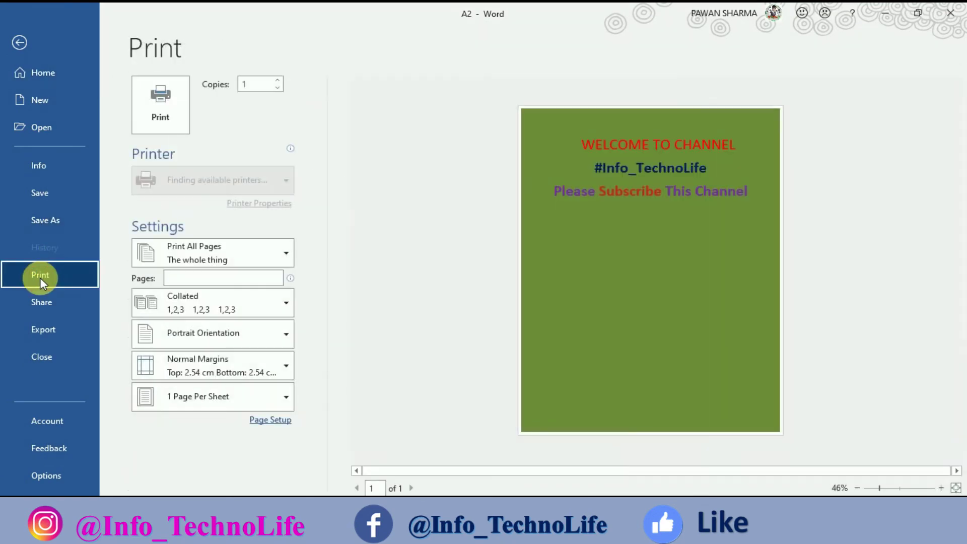